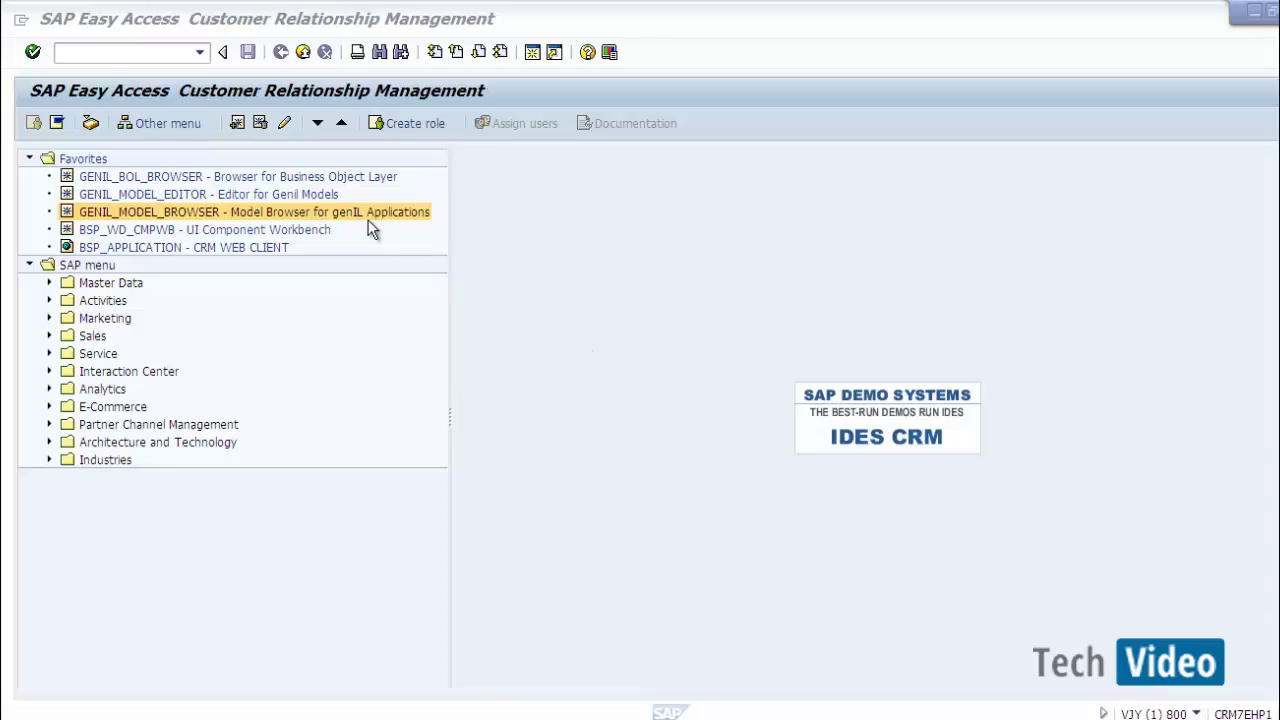
Step: Run transaction SPRO and open the SAP Reference IMG
left_click(96, 53)
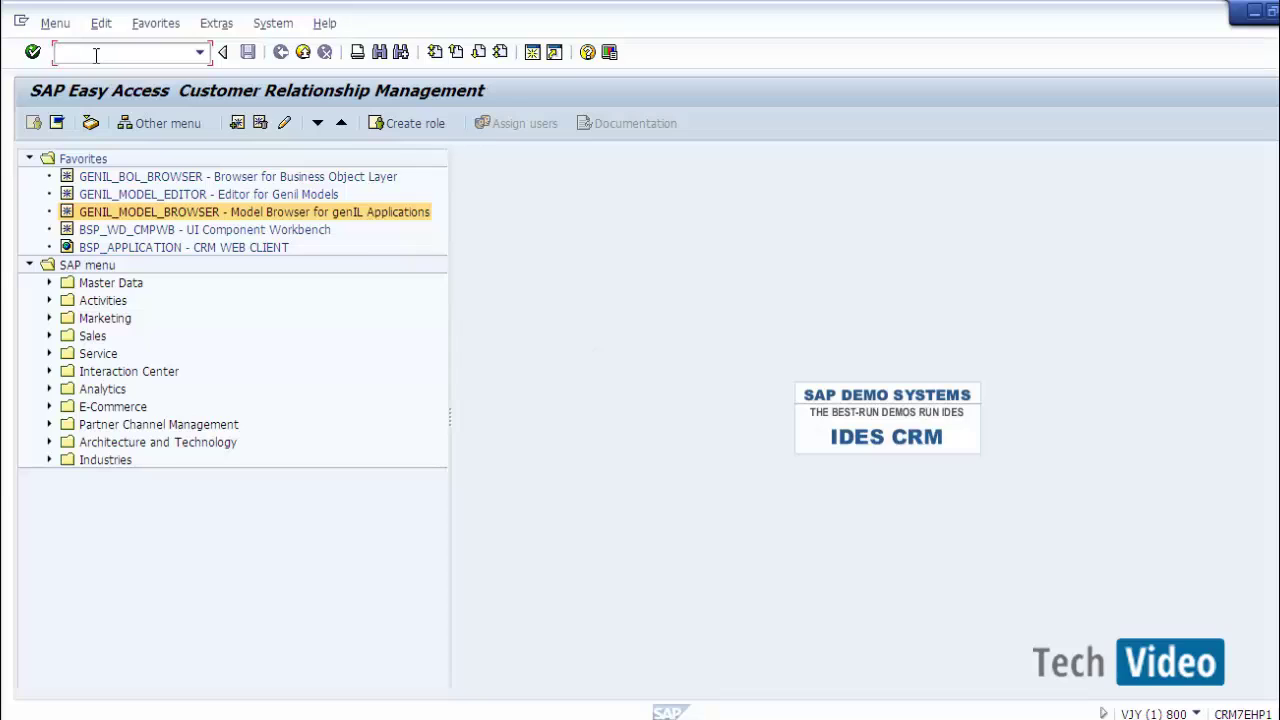
type("SPRO")
key("Return")
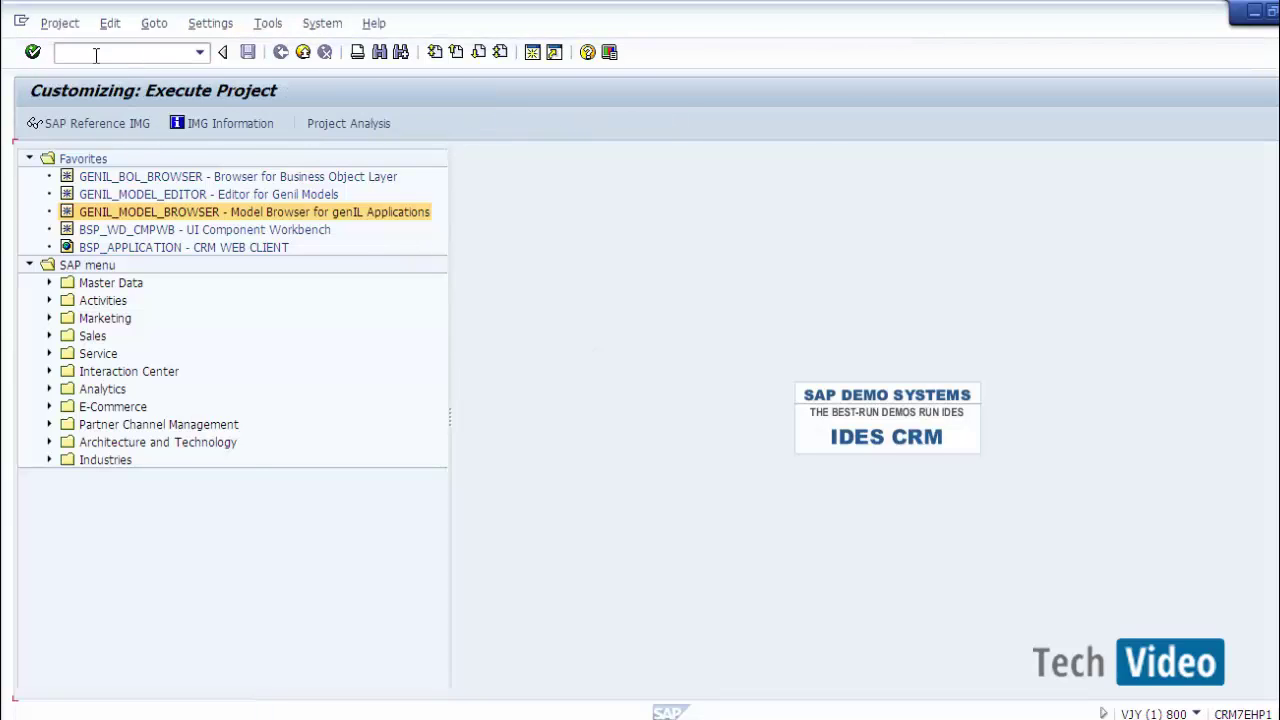
left_click(97, 118)
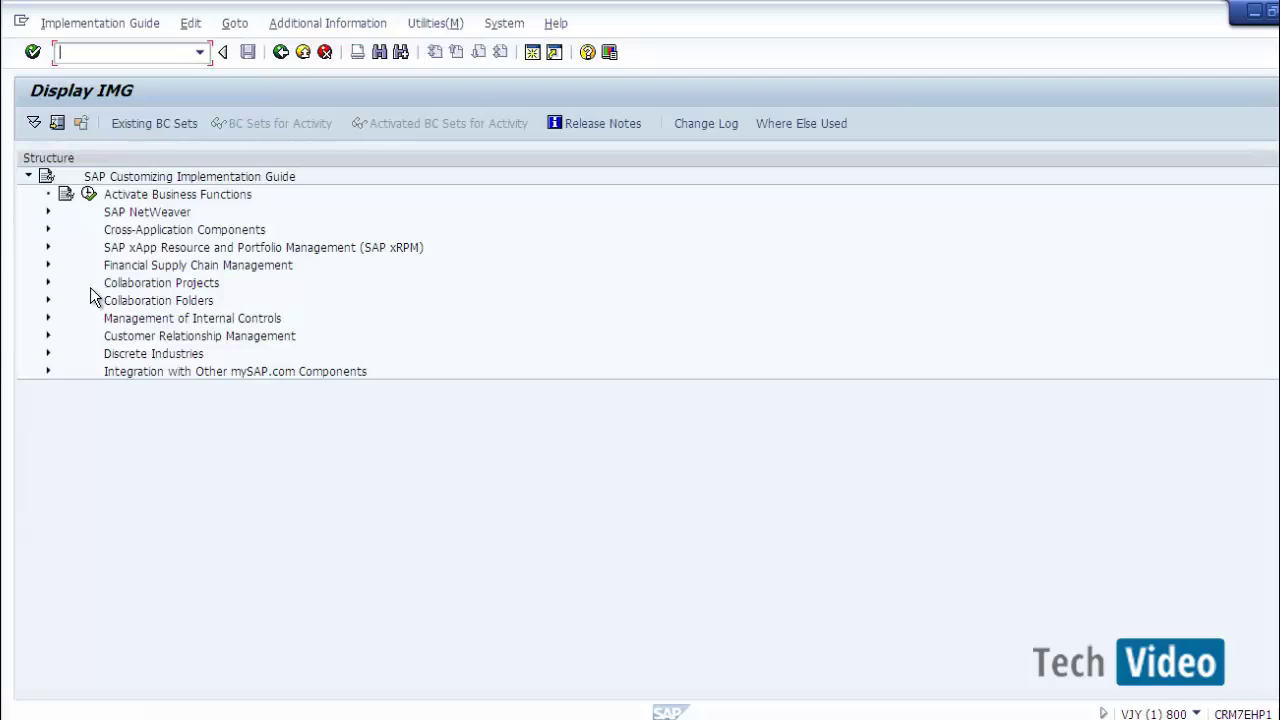
Step: Expand CRM > CRM Cross-Application Components > Generic Interaction Layer/Object Layer and run Basic Settings
left_click(48, 337)
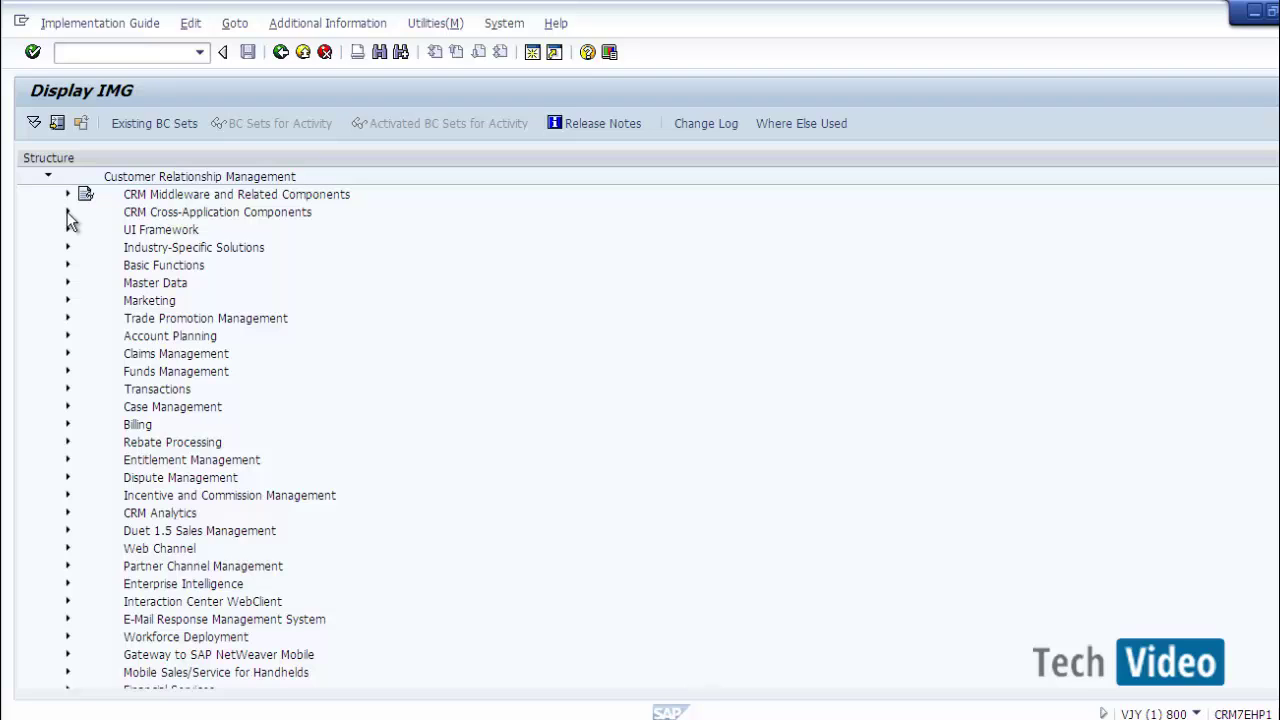
left_click(67, 212)
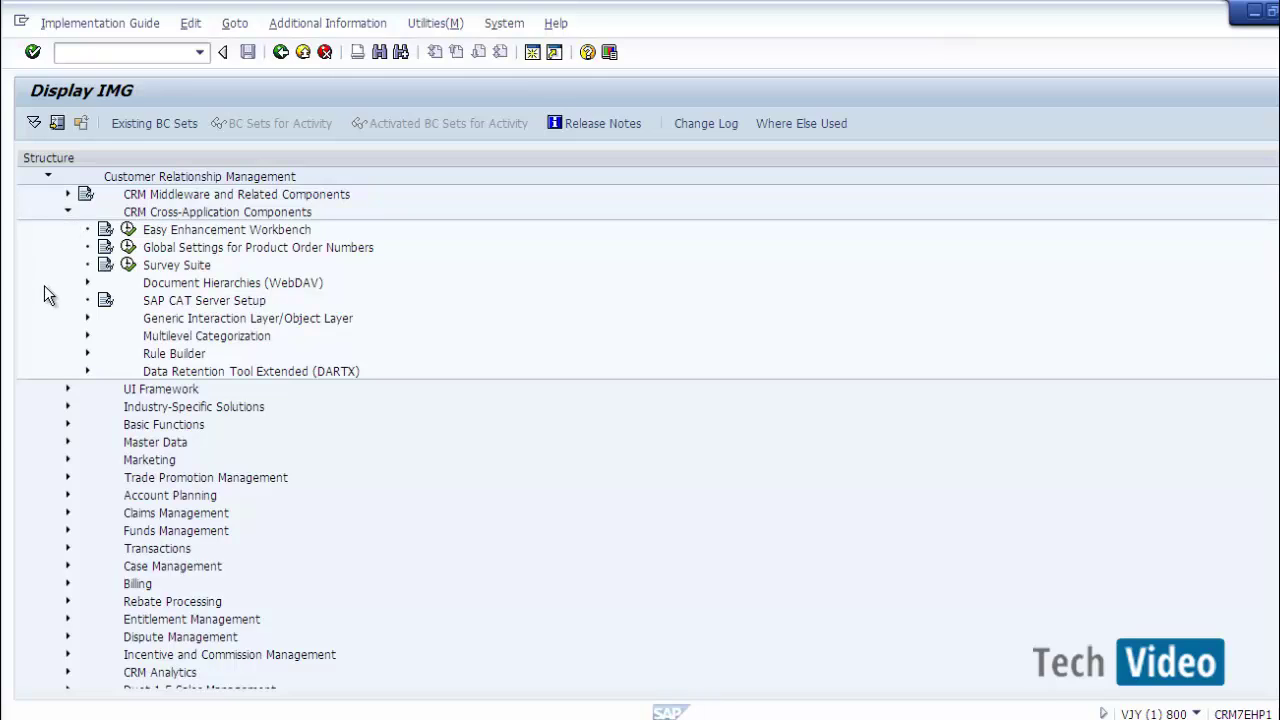
left_click(87, 318)
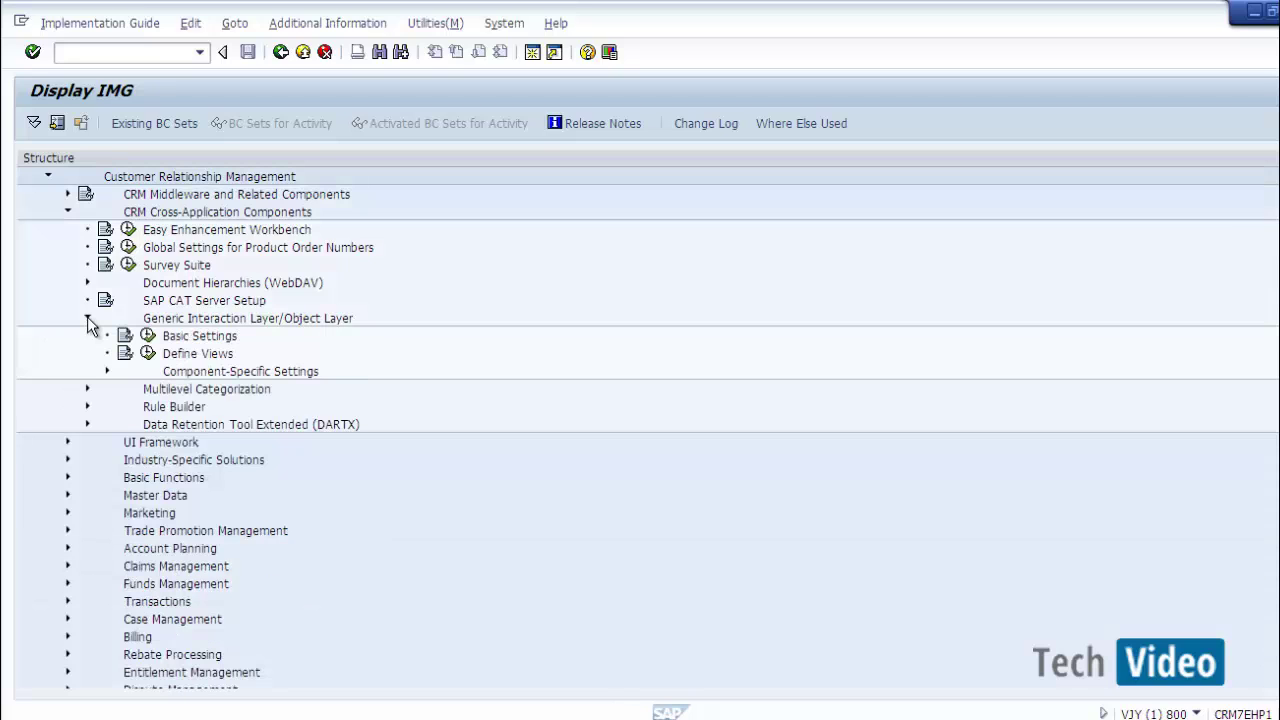
left_click(146, 338)
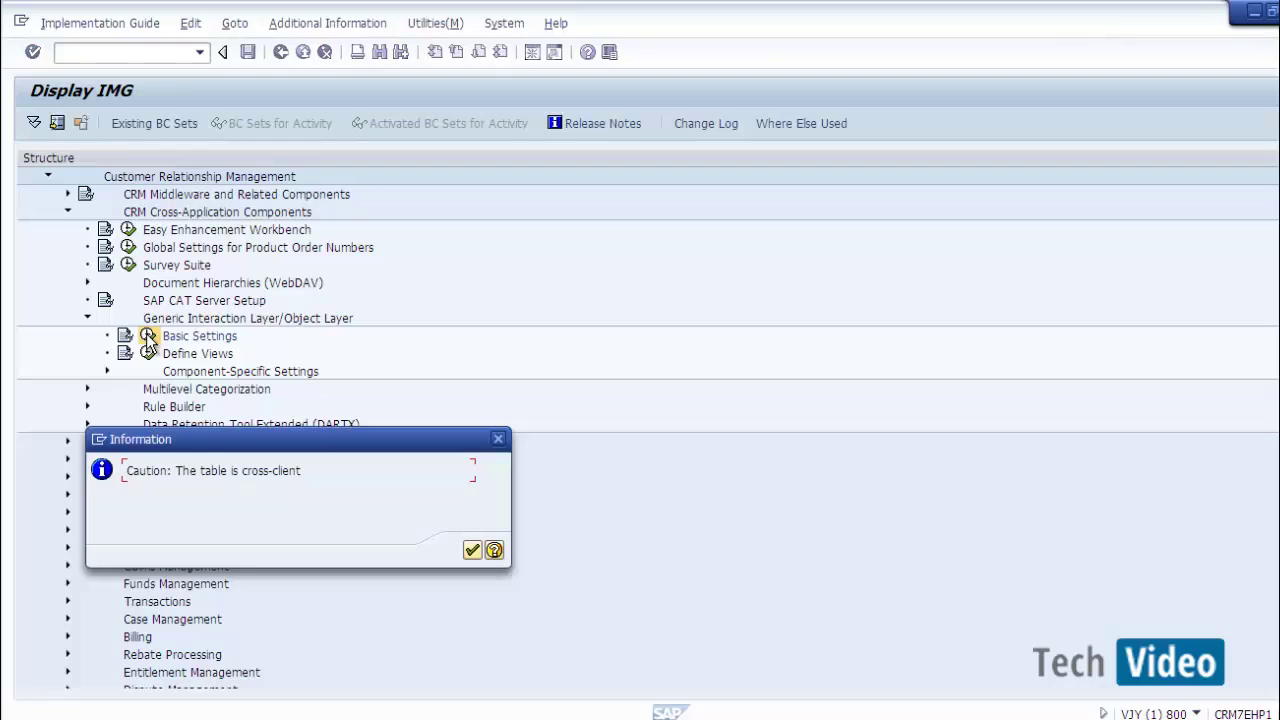
Step: Acknowledge both cross-client Information notices to reach the Component Definition overview
left_click(471, 551)
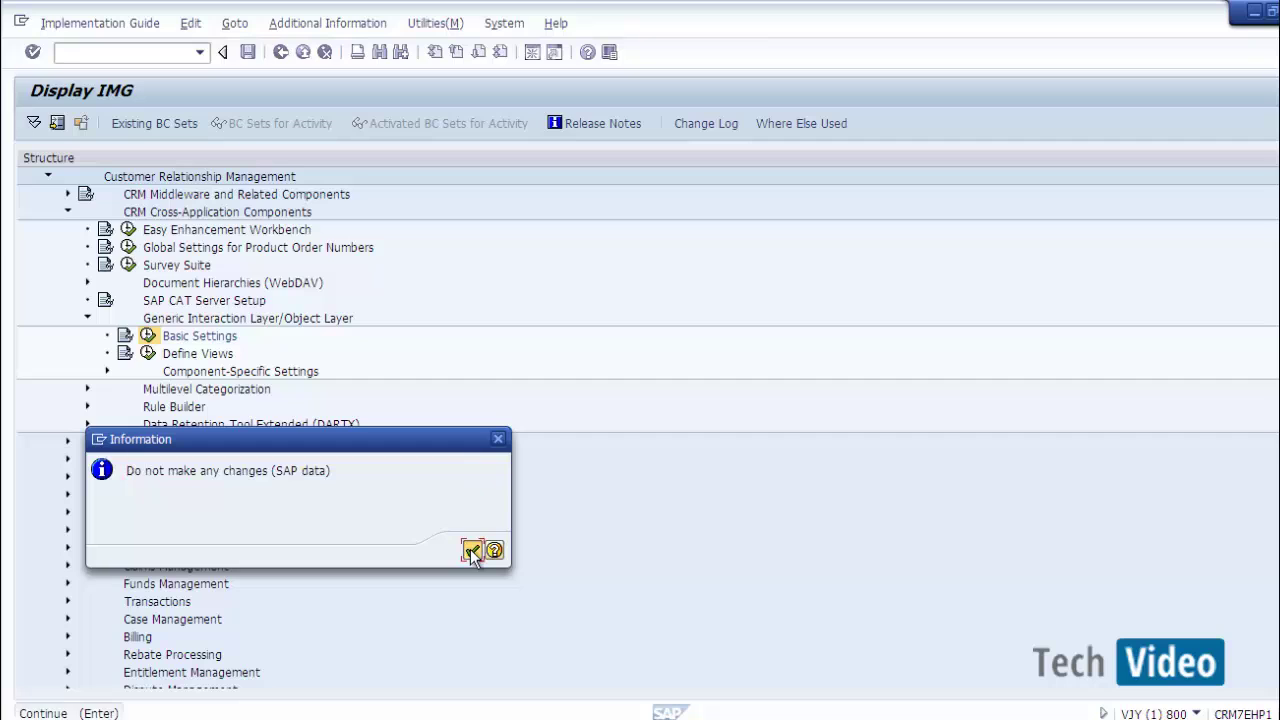
left_click(471, 551)
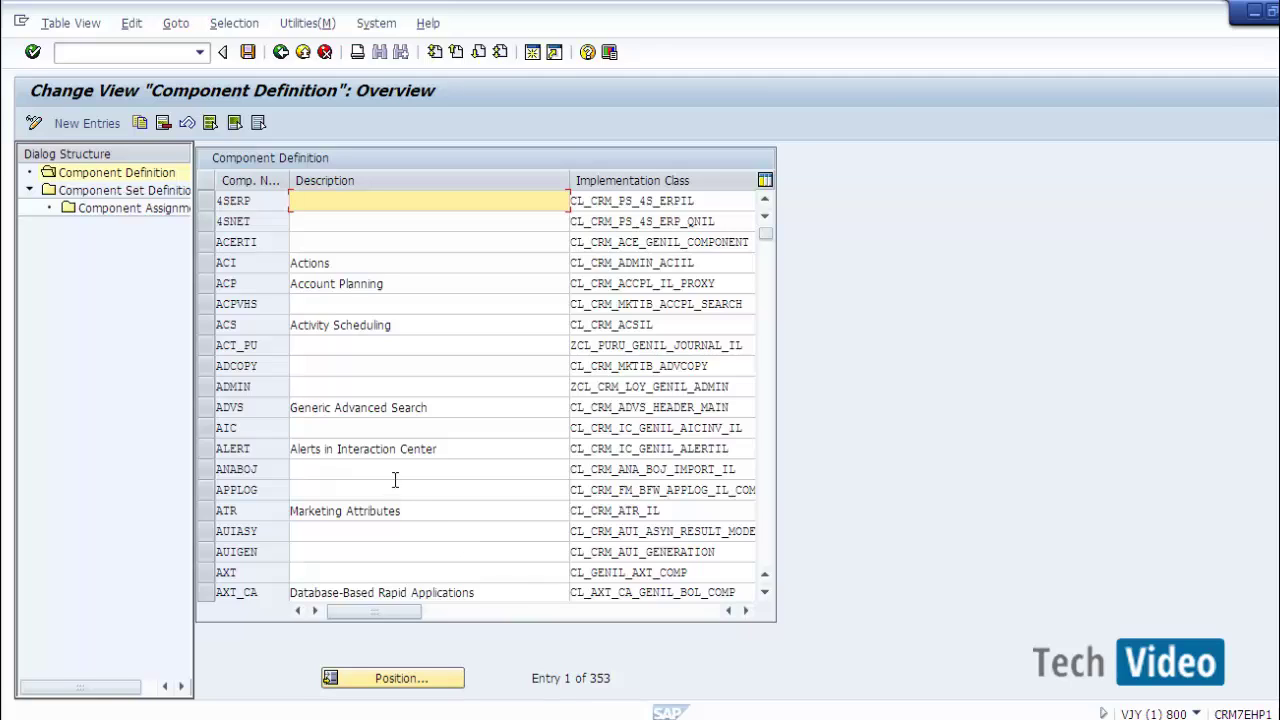
left_click(80, 173)
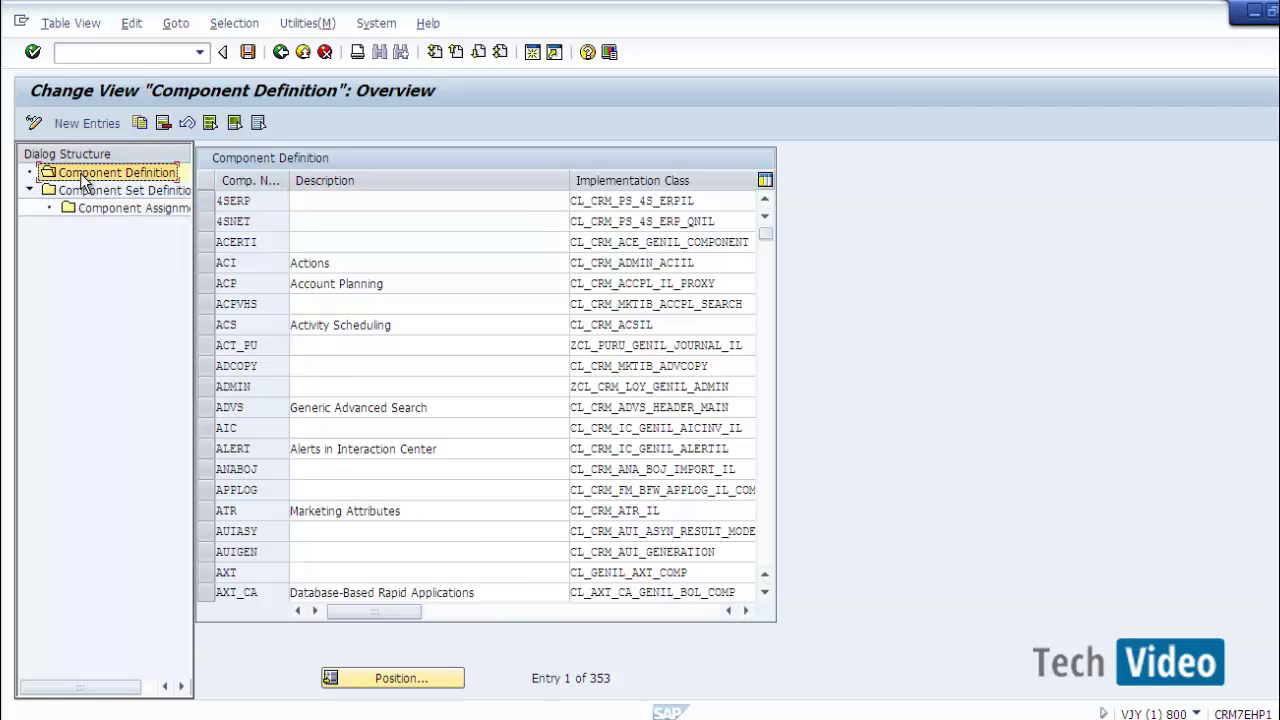
left_click(125, 199)
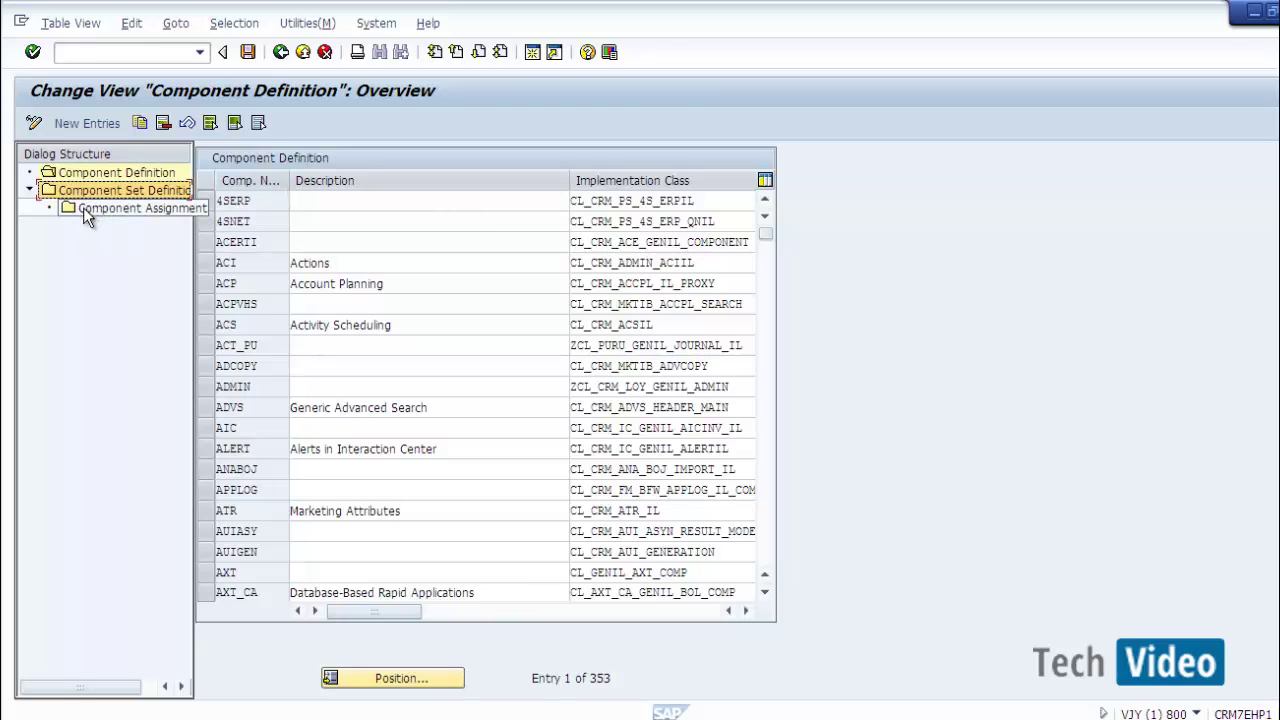
left_click(83, 207)
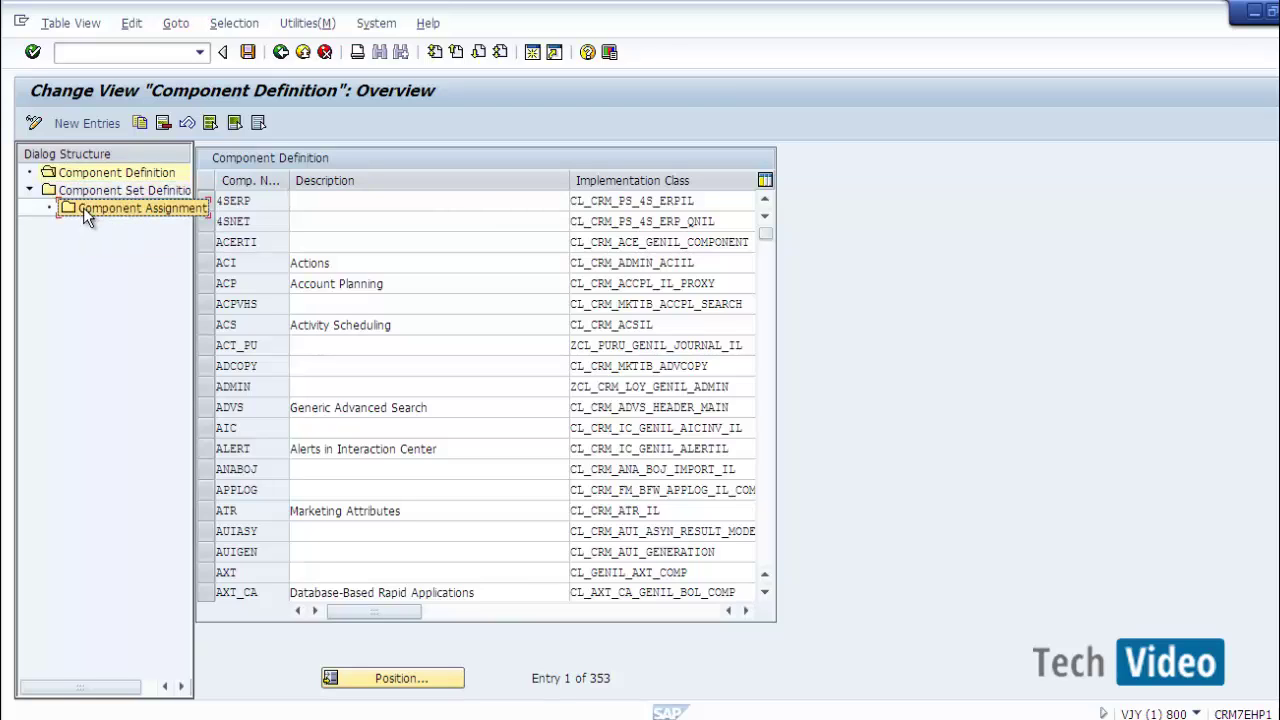
double_click(137, 175)
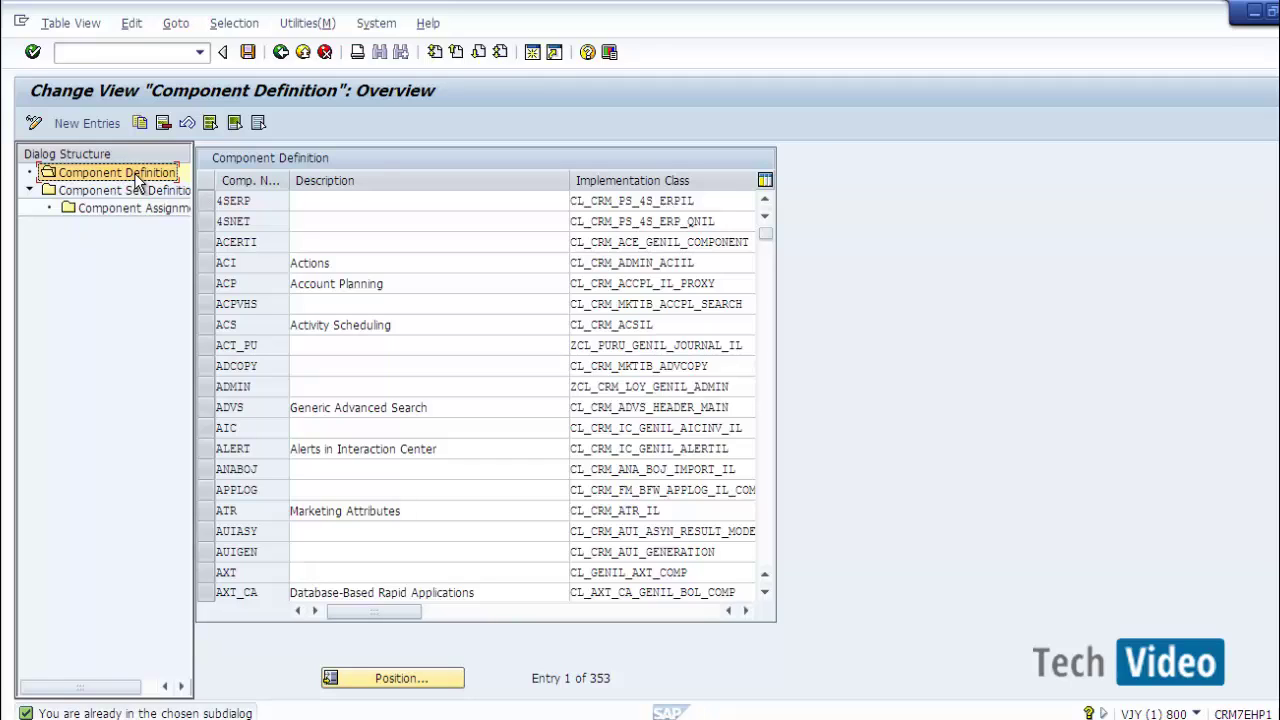
left_click(257, 203)
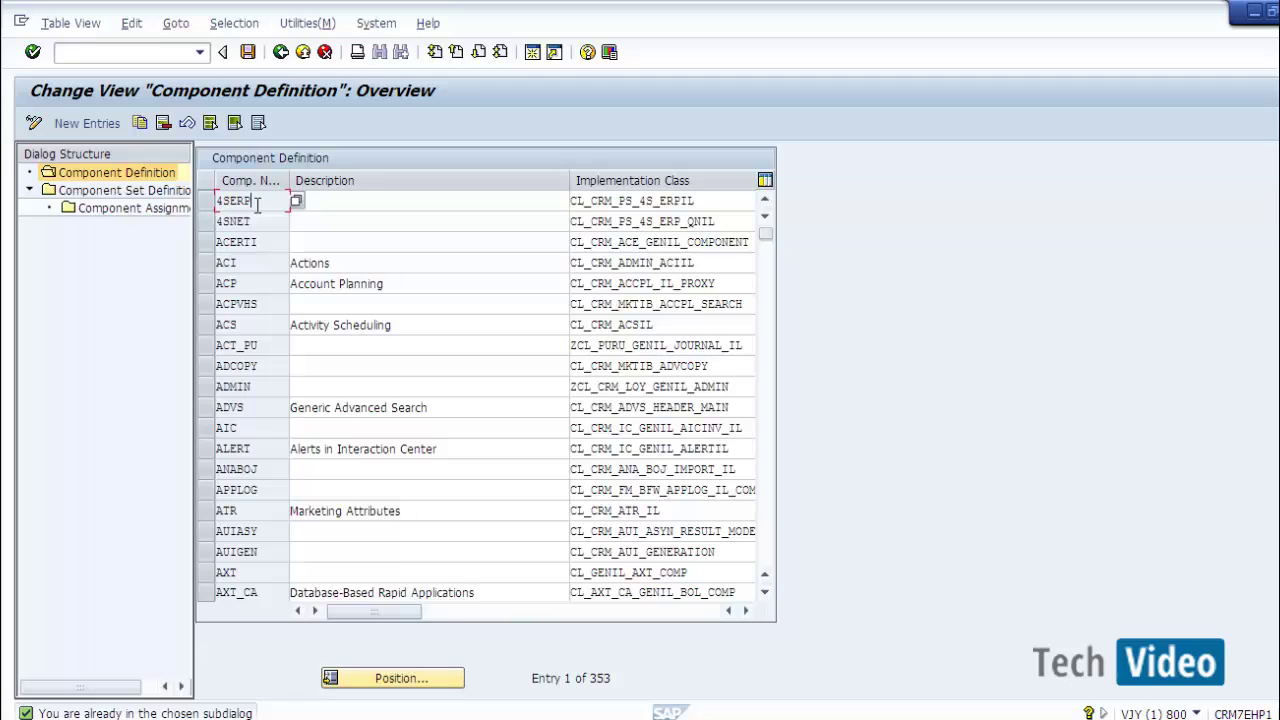
Step: Inspect the ACI row (Actions, CL_CRM_ADMIN_ACIIL), then bring up the Position prompt
left_click(250, 263)
double_click(228, 262)
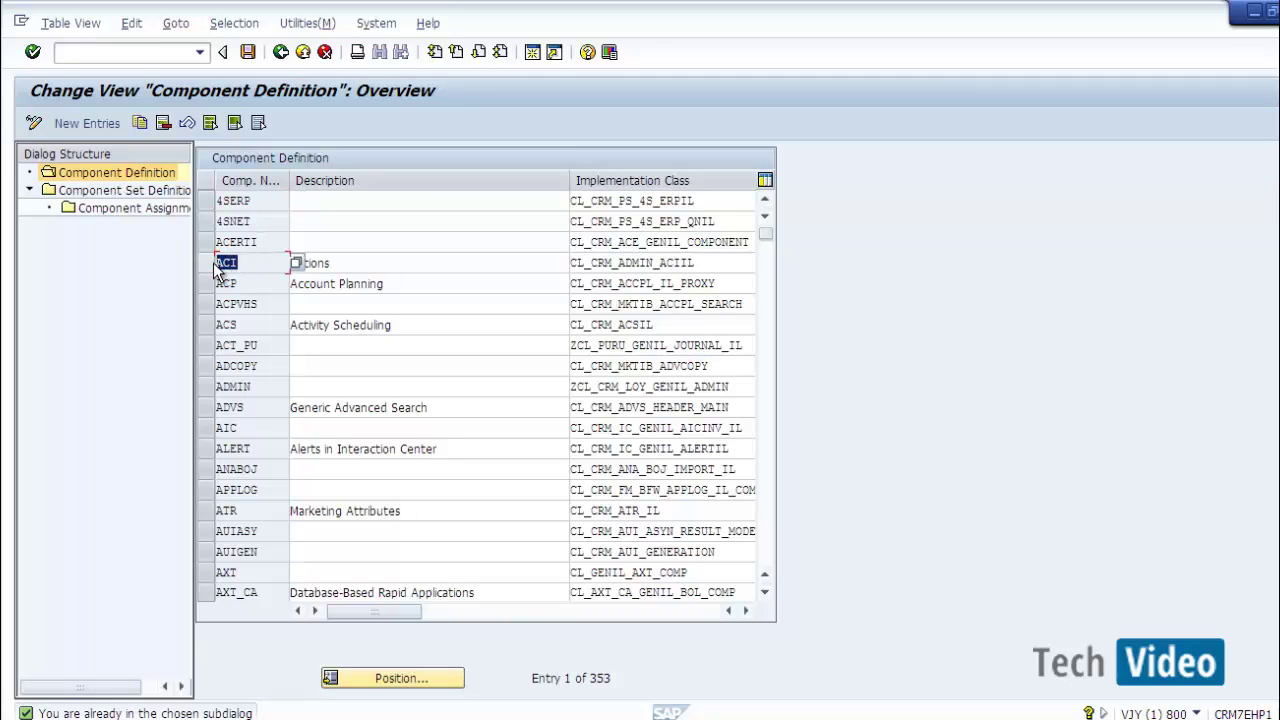
double_click(325, 261)
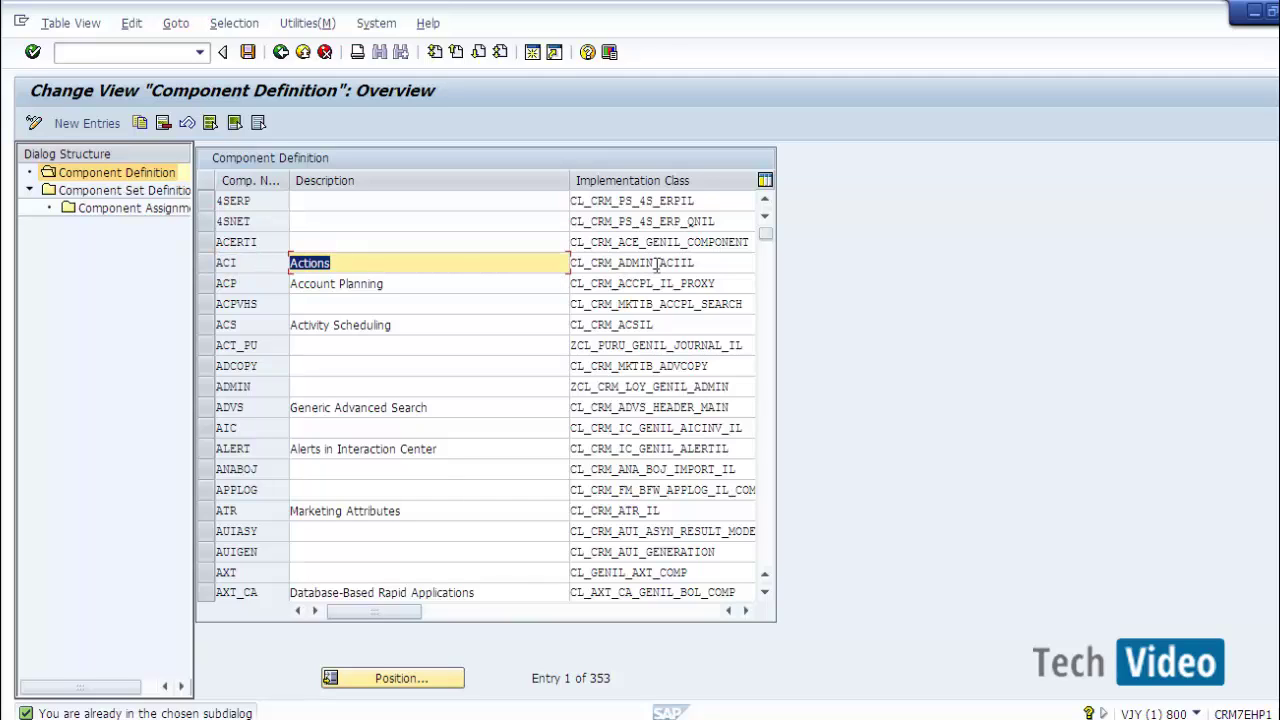
left_click(700, 263)
left_click_drag(700, 263, 559, 264)
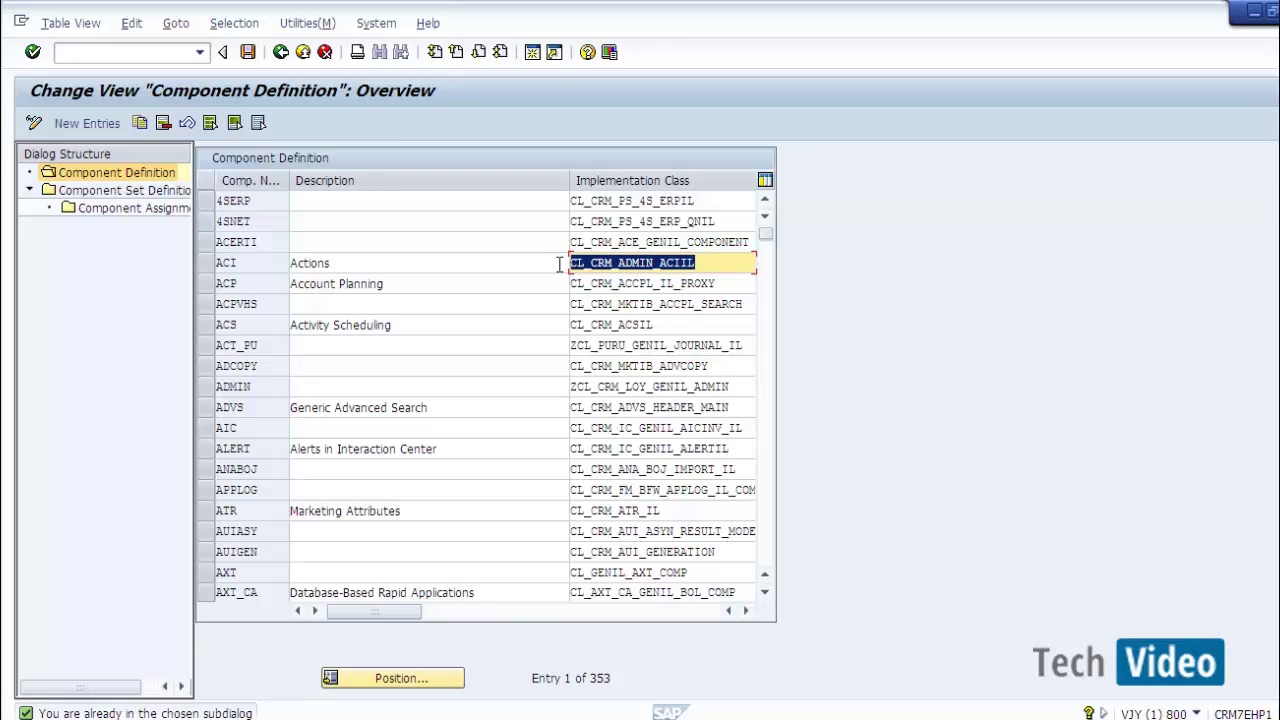
left_click(268, 409)
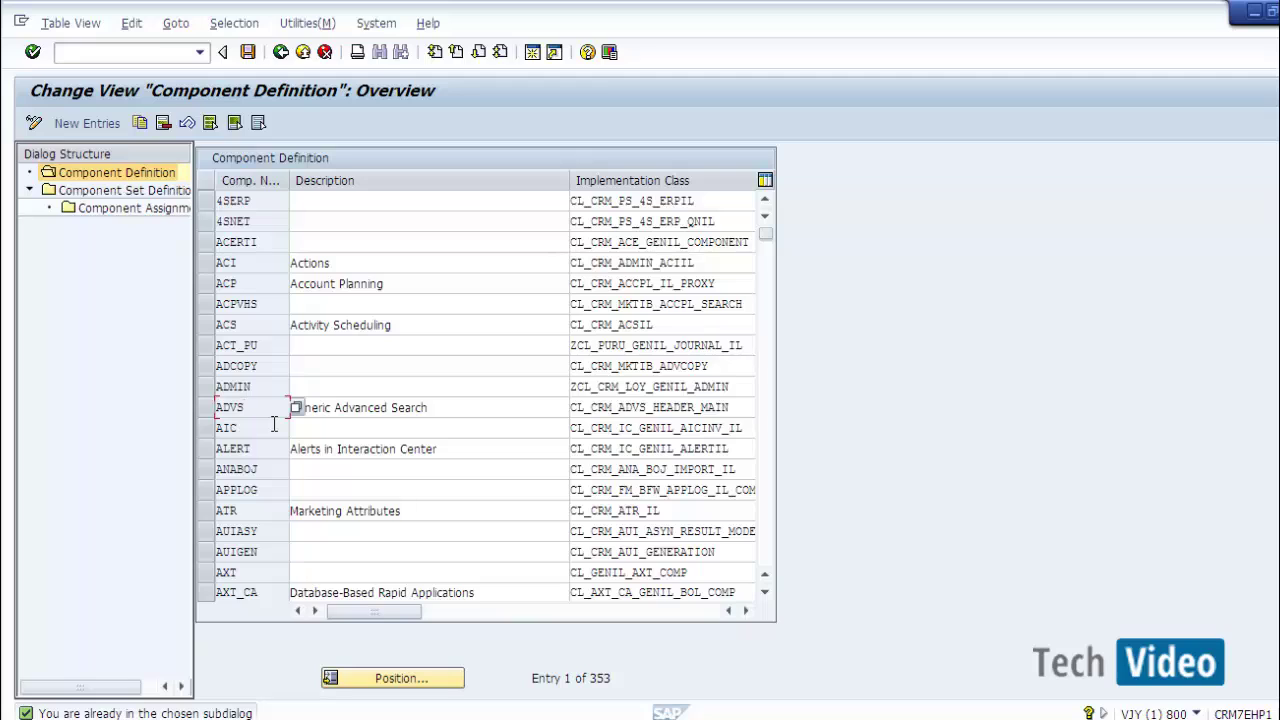
left_click(386, 678)
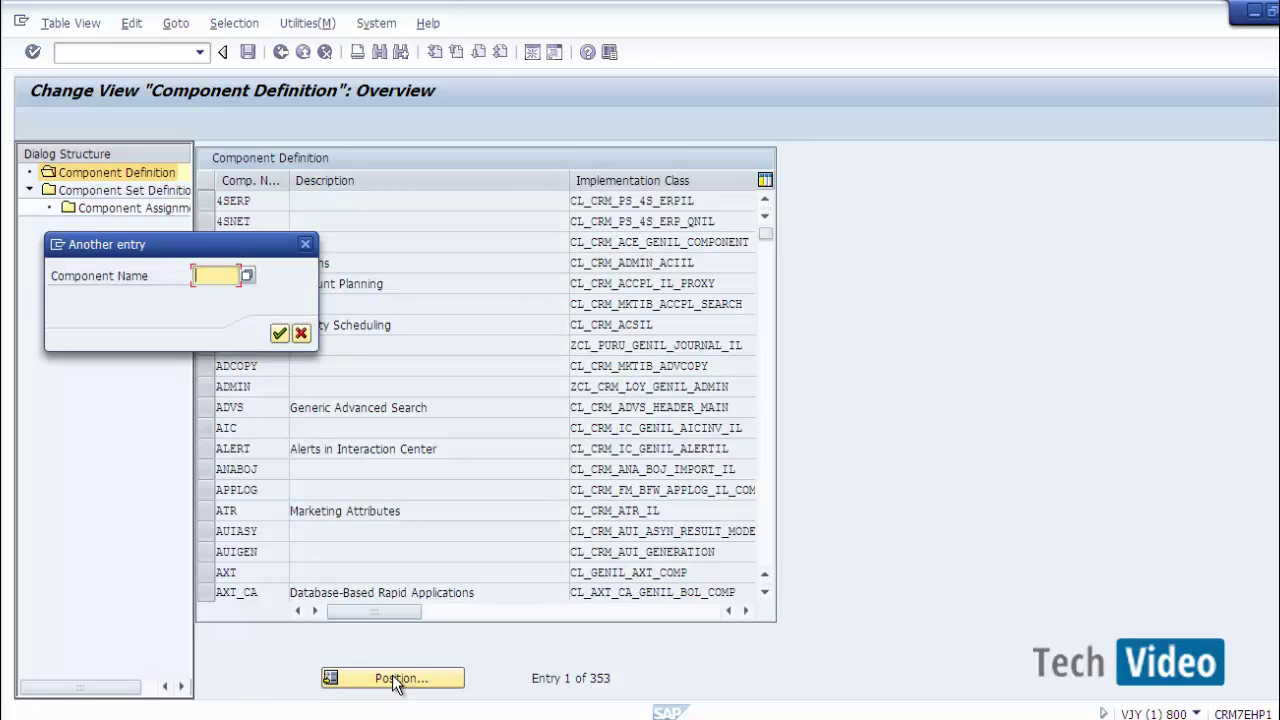
Step: Position the table at component BP and widen the Comp. Name column
type("BP")
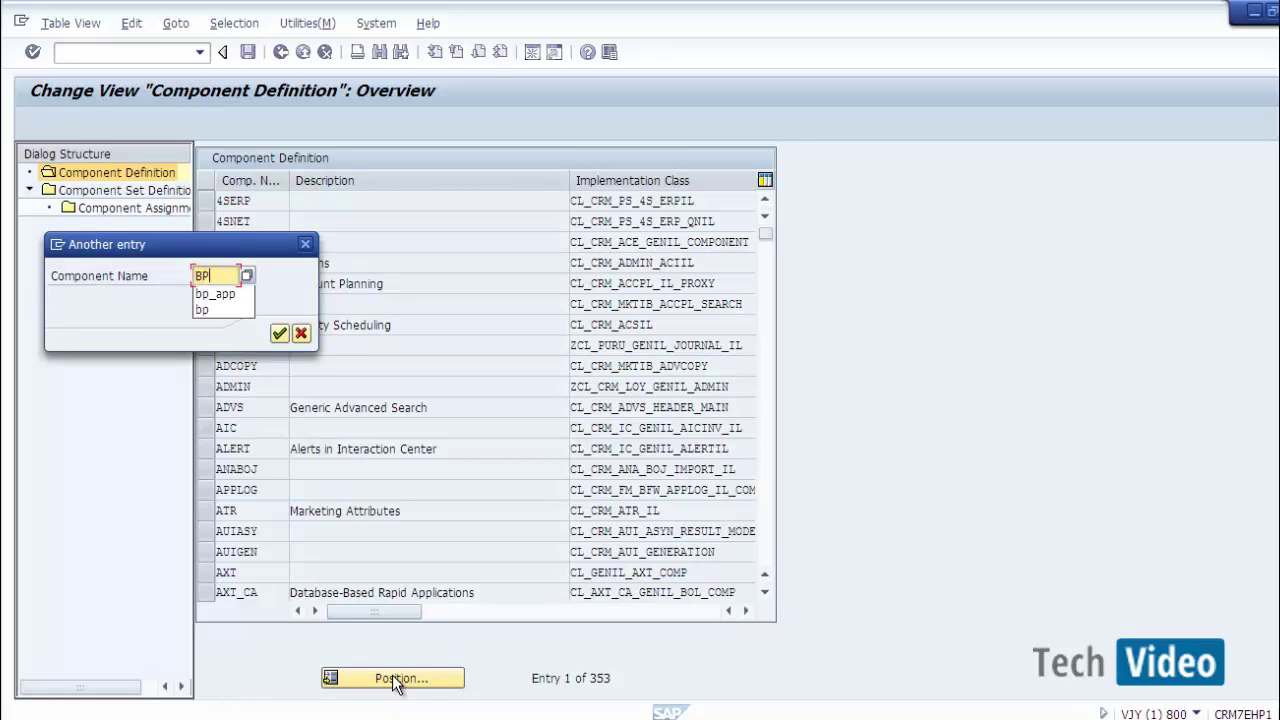
key("Return")
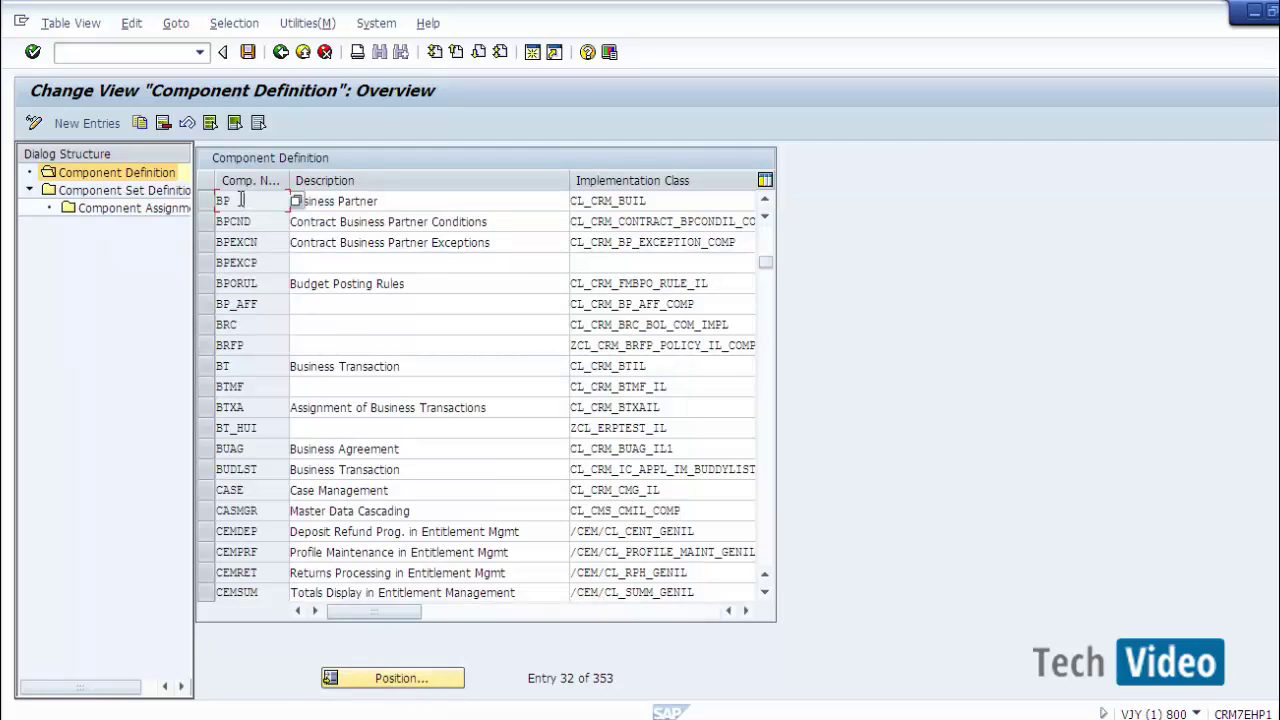
left_click_drag(242, 200, 214, 200)
left_click_drag(287, 181, 318, 179)
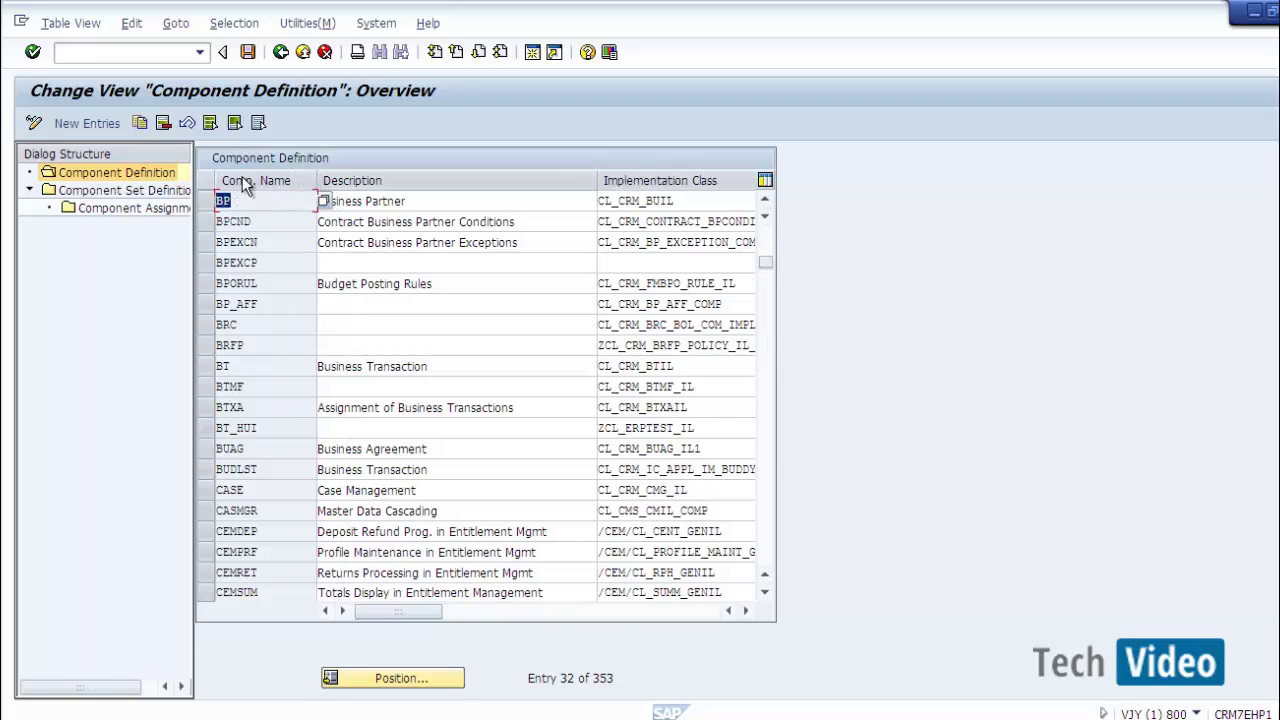
Step: Scroll right to show BP's class CL_CRM_BUIL, object table CRMC_ALLOBJ_BUIL and model table CRMC_MODEL_BUIL
left_click(359, 201)
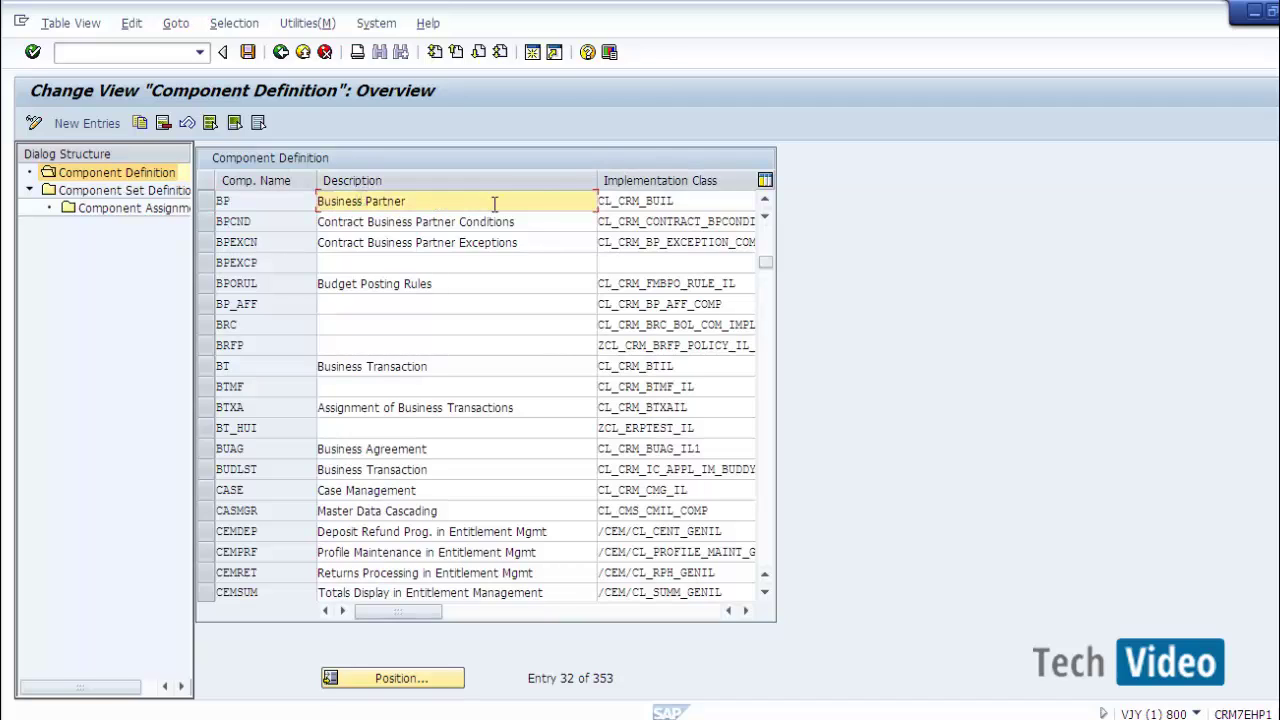
left_click(680, 201)
left_click_drag(680, 201, 594, 198)
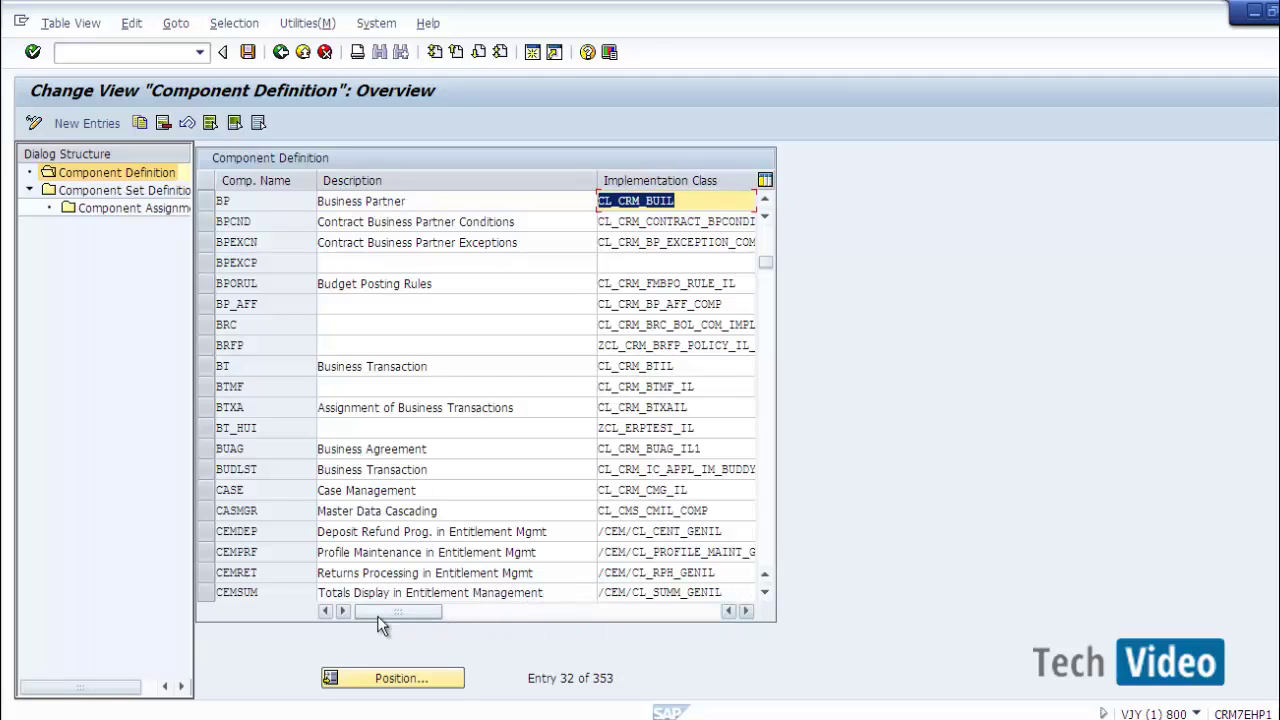
left_click_drag(381, 618, 481, 624)
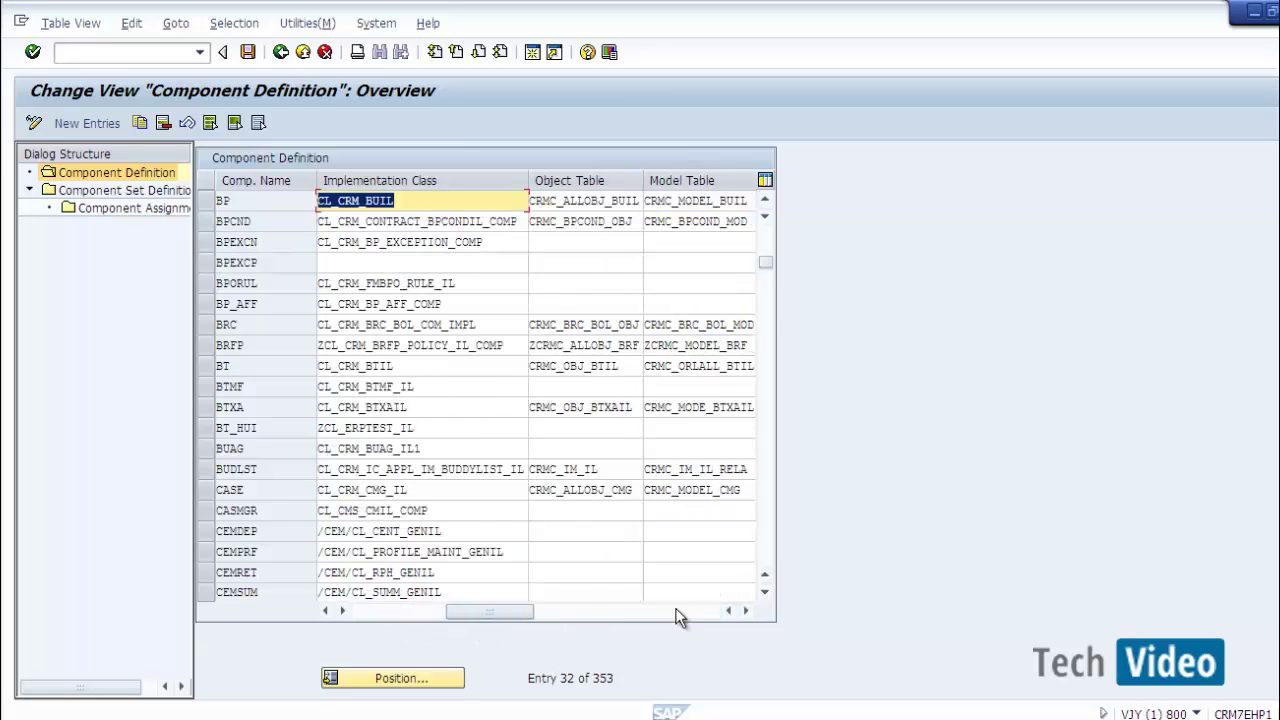
left_click(745, 611)
left_click(326, 611)
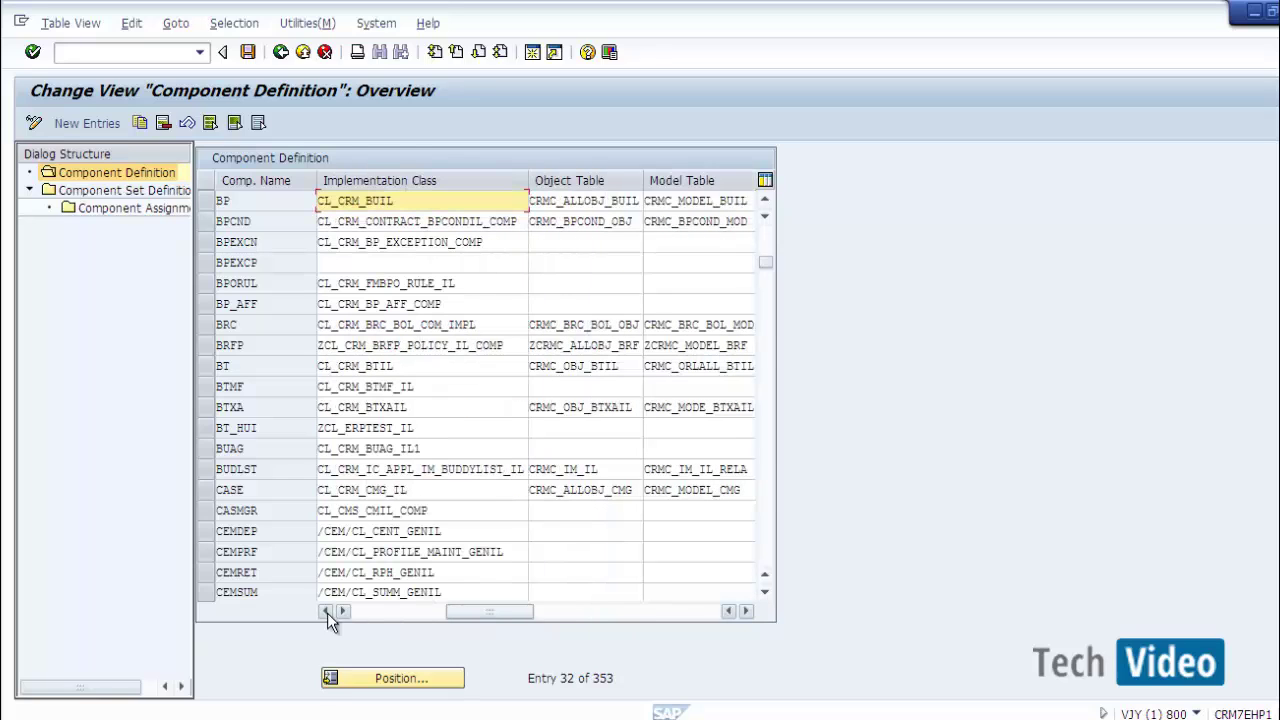
left_click(586, 201)
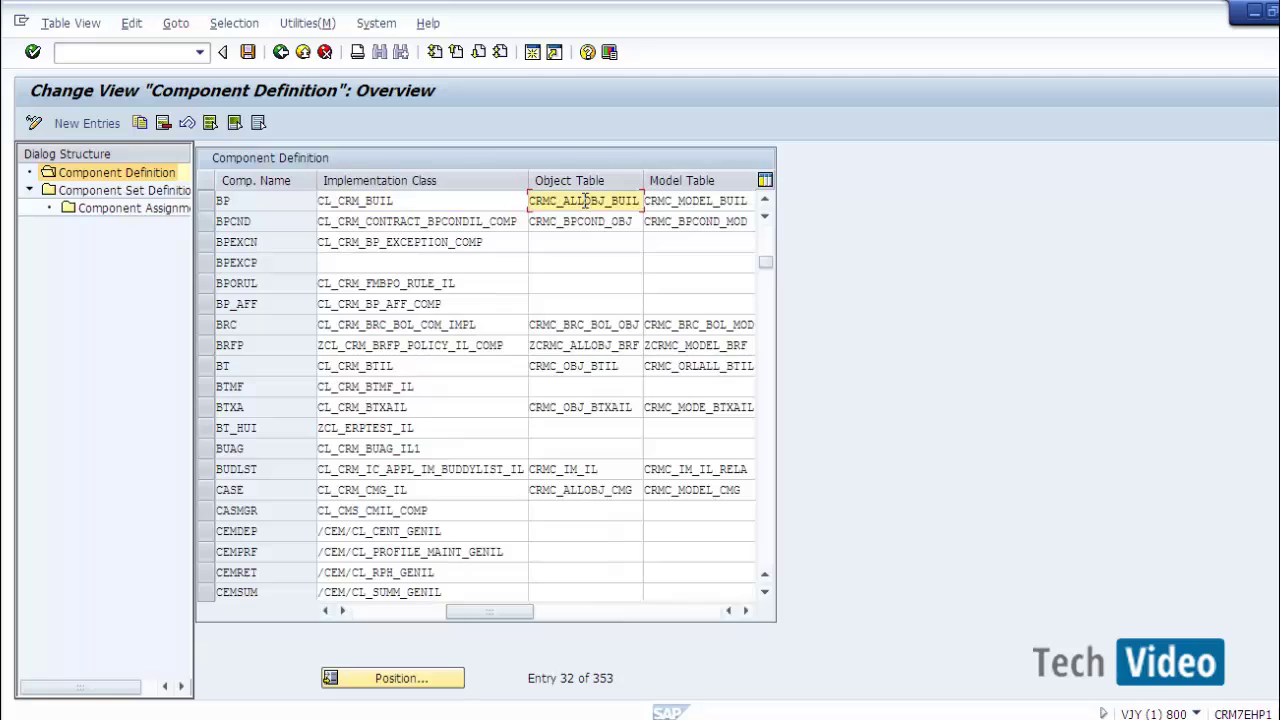